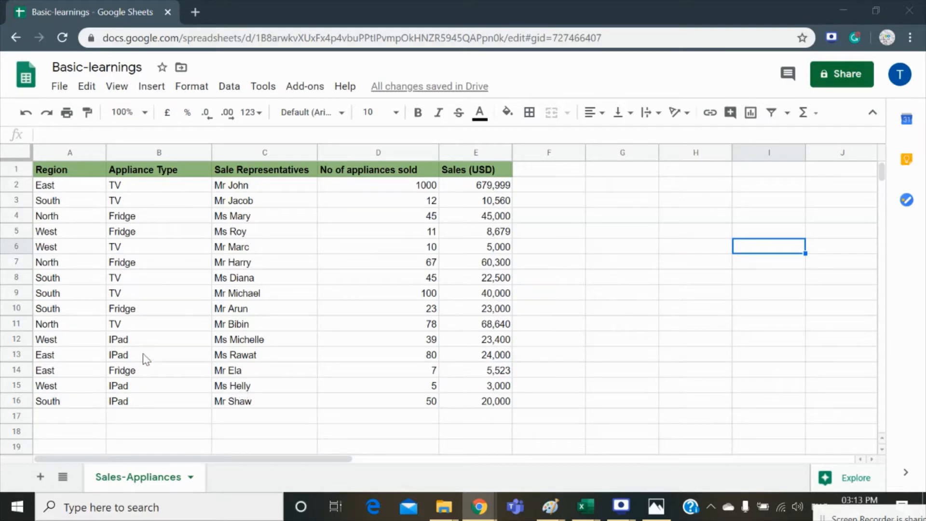
Create a pivot table in a new sheet from the data range A1:E16 of Sales-Appliances
click(104, 292)
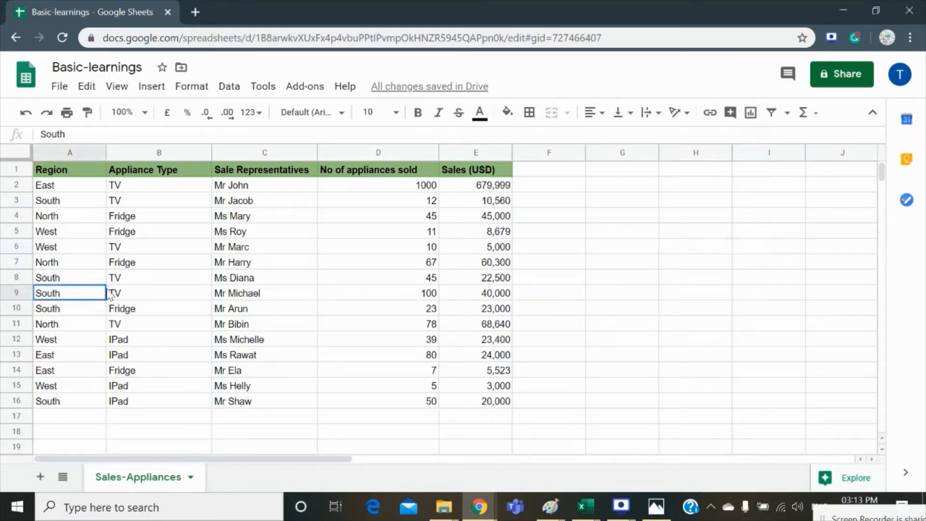
click(104, 232)
click(56, 174)
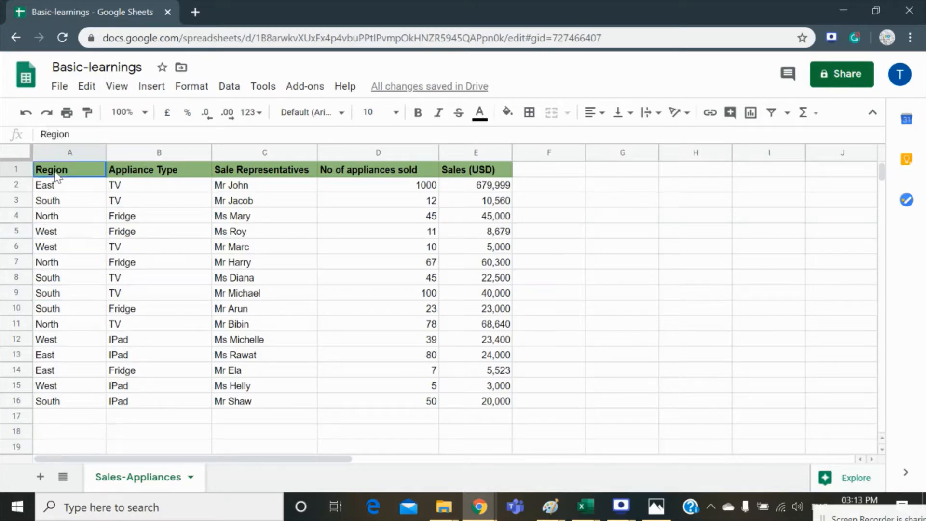
drag(56, 174, 502, 409)
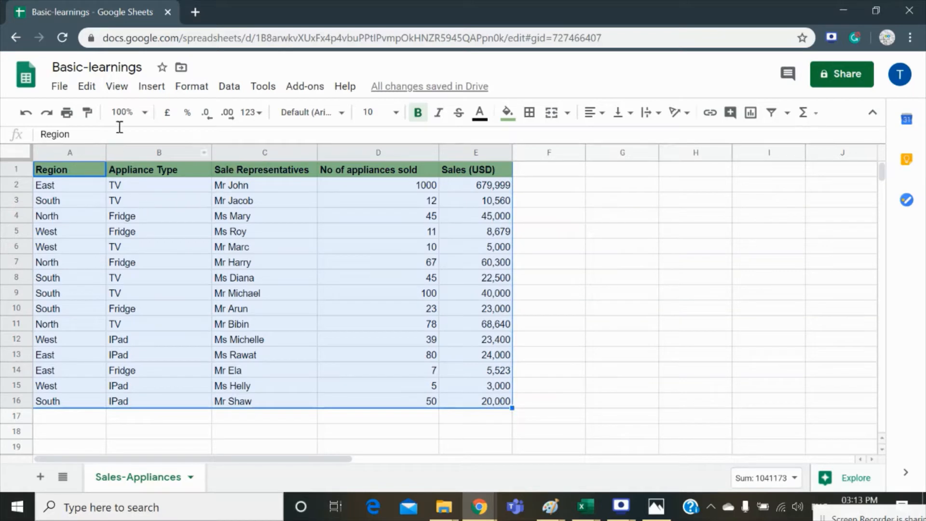
click(228, 87)
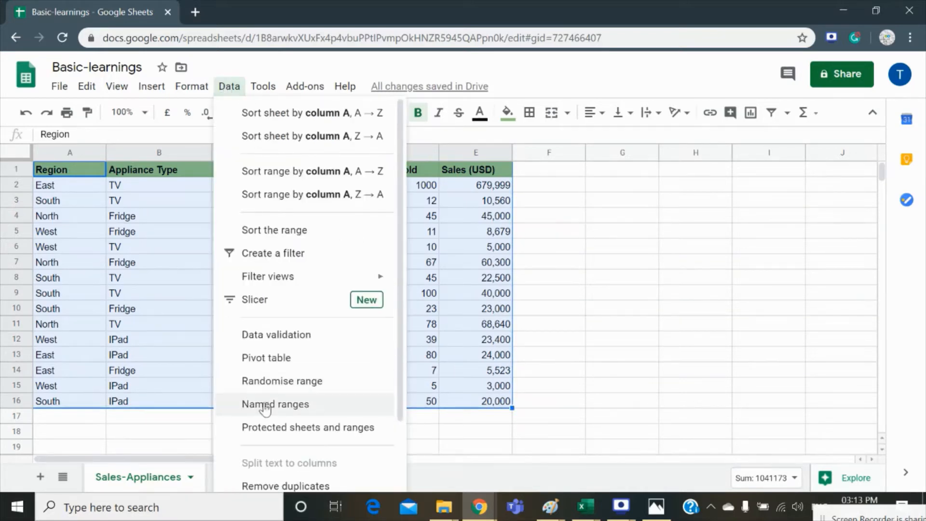
click(280, 359)
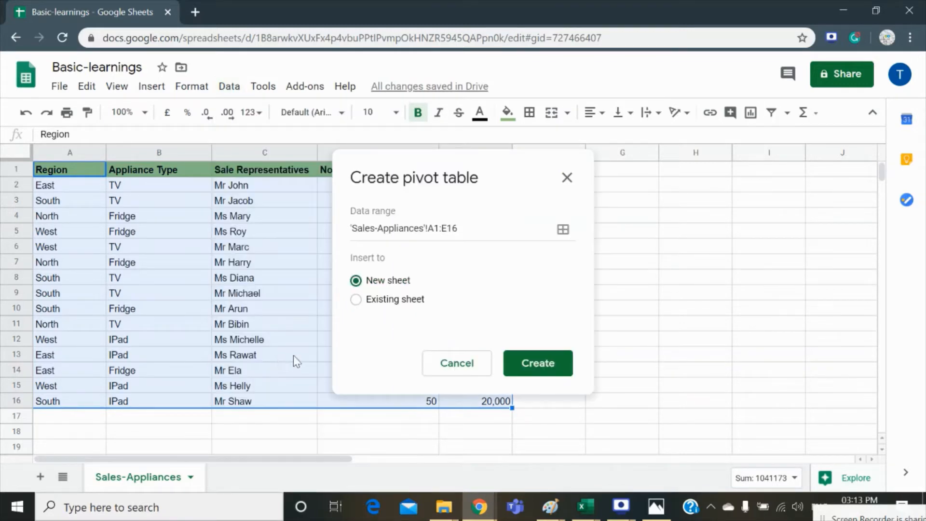
click(548, 367)
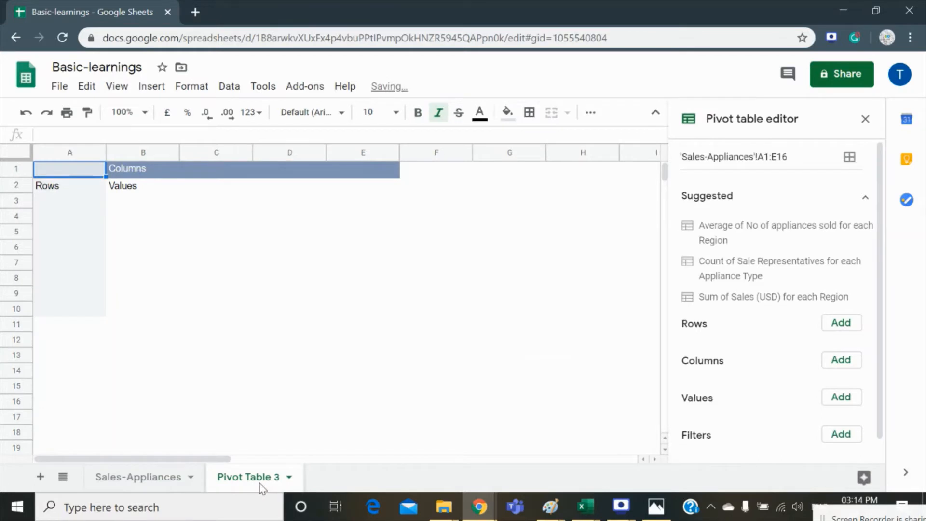
Rename the new pivot table sheet as Sales
double_click(260, 483)
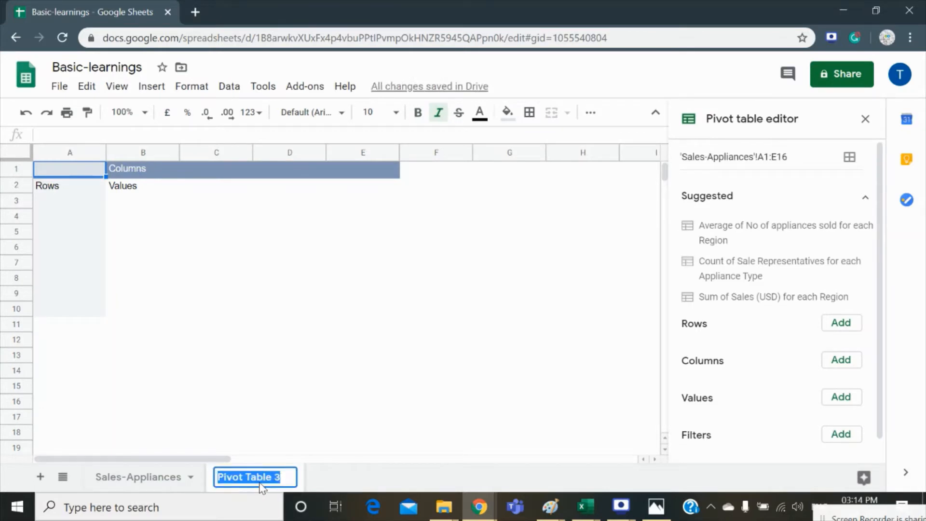
text(Sales)
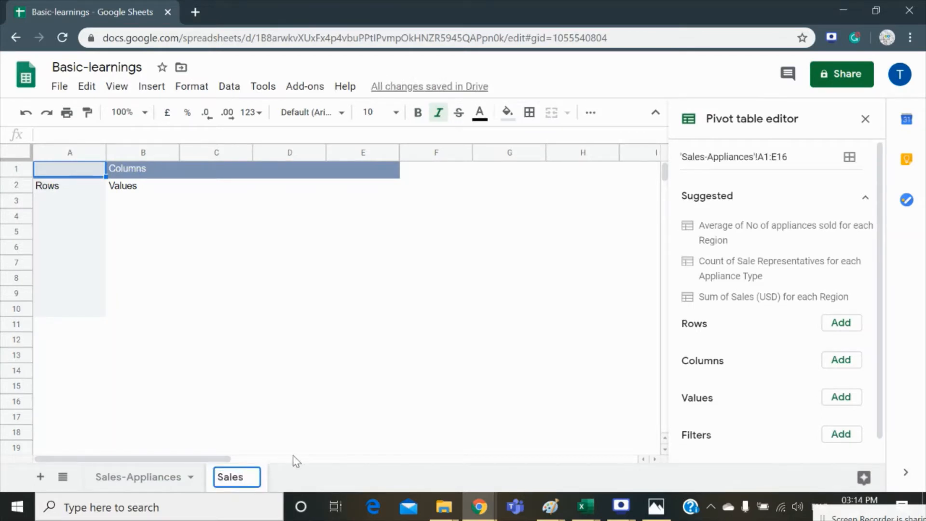
key(Return)
Add Region as the pivot table's row field and No of appliances sold as its value field
click(76, 200)
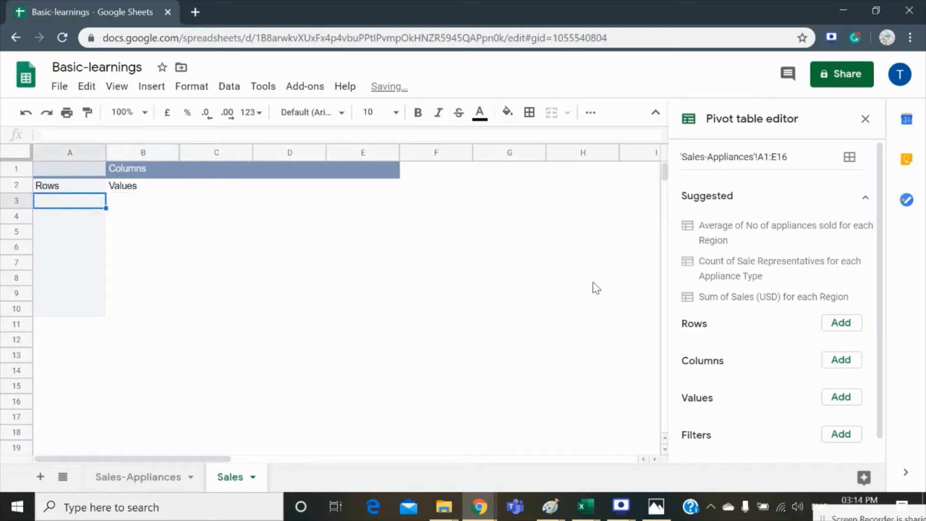
click(855, 321)
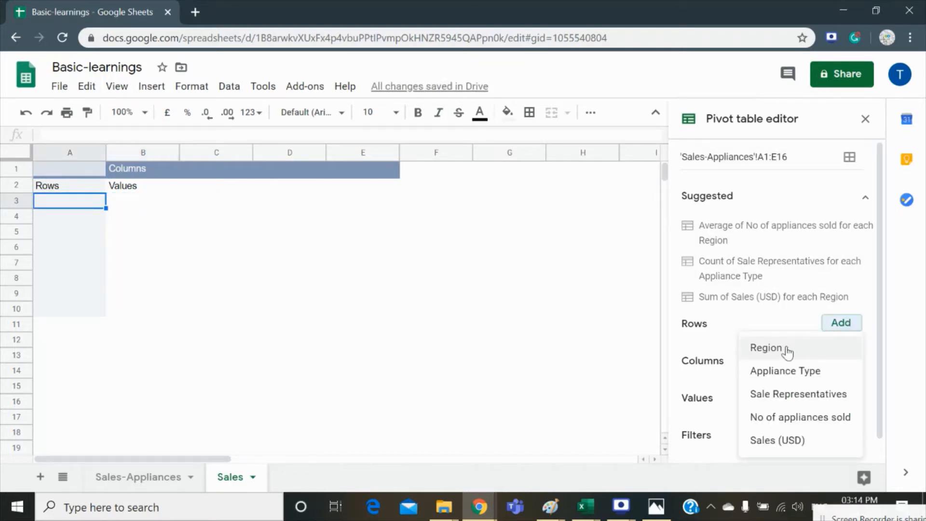
click(787, 351)
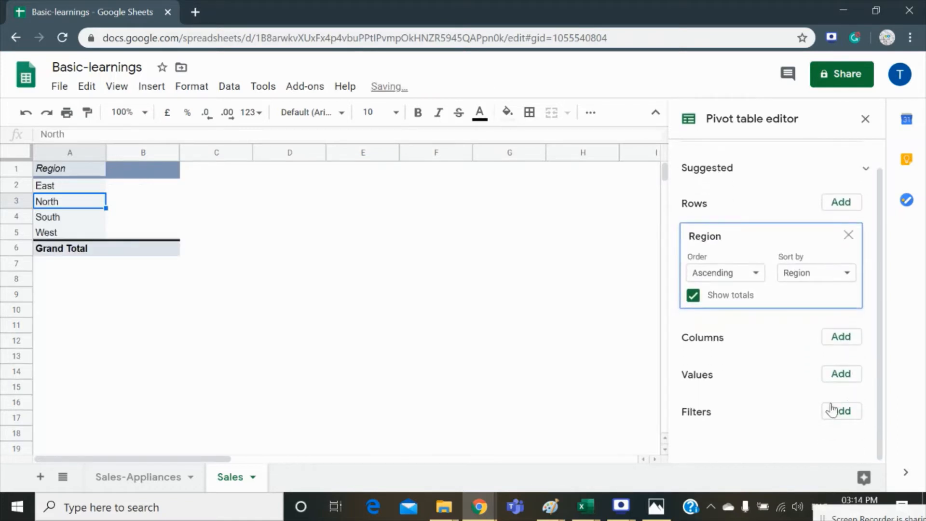
click(830, 378)
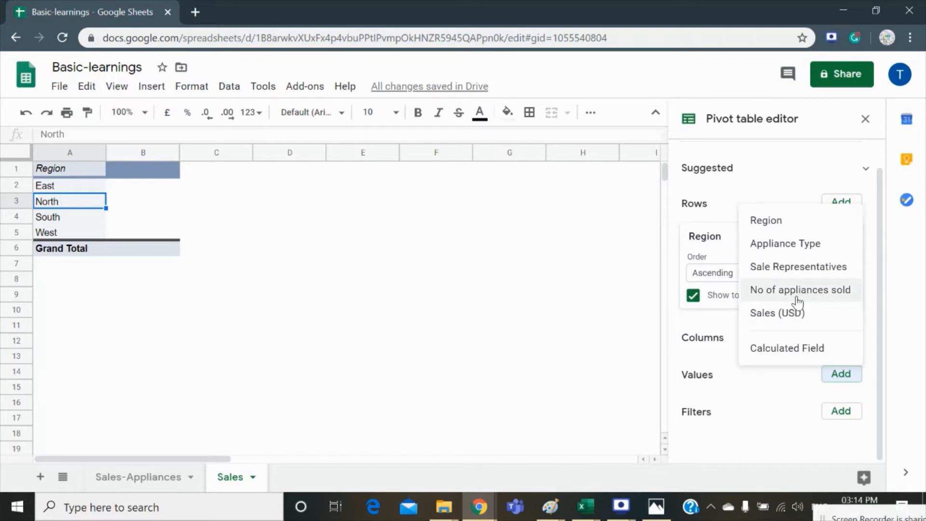
click(796, 297)
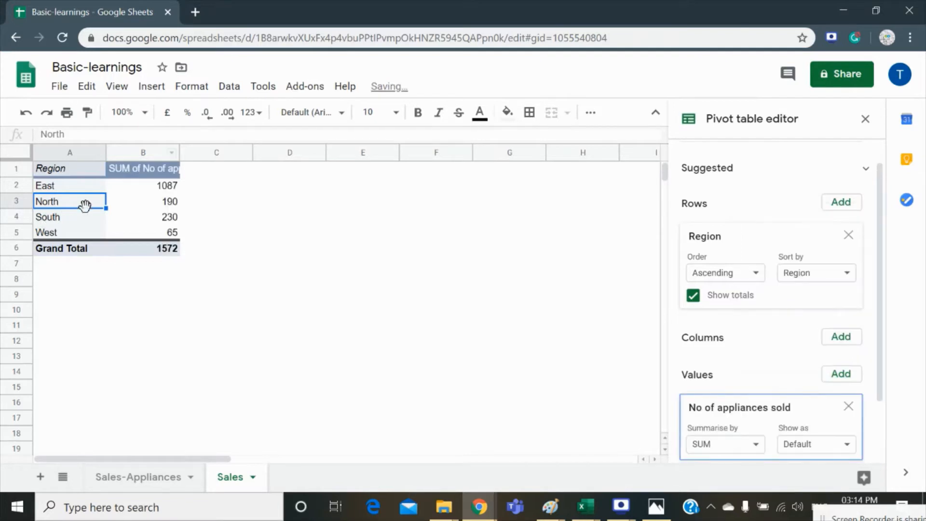
Rename the pivot table's value column header as "Total appliances Sold"
double_click(139, 167)
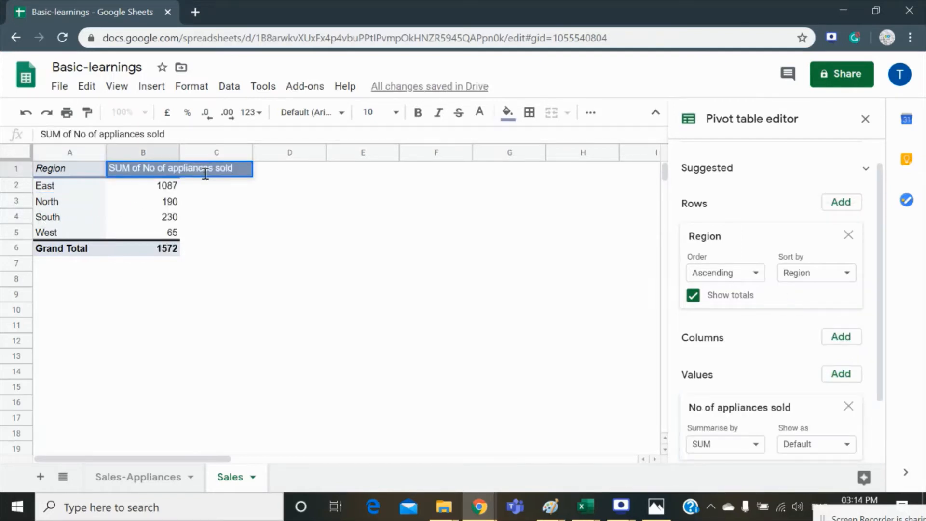
text(Total)
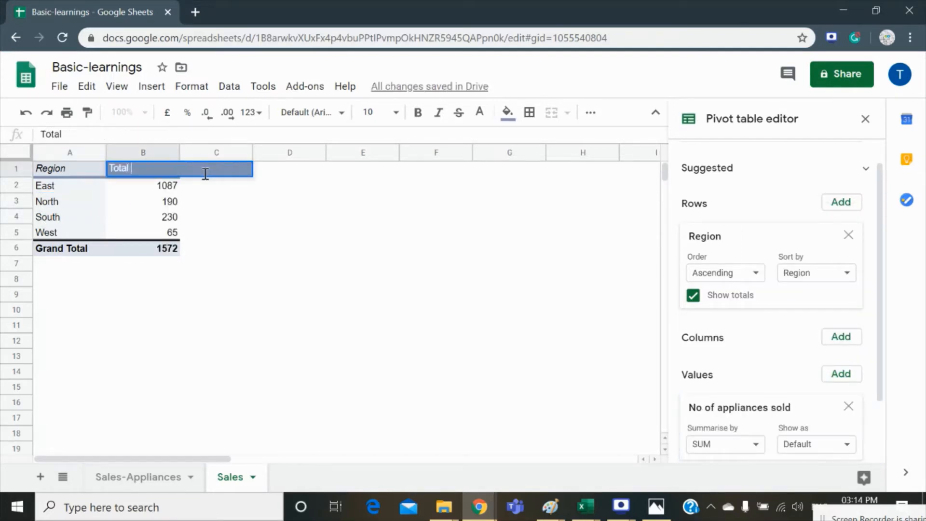
text( applianc)
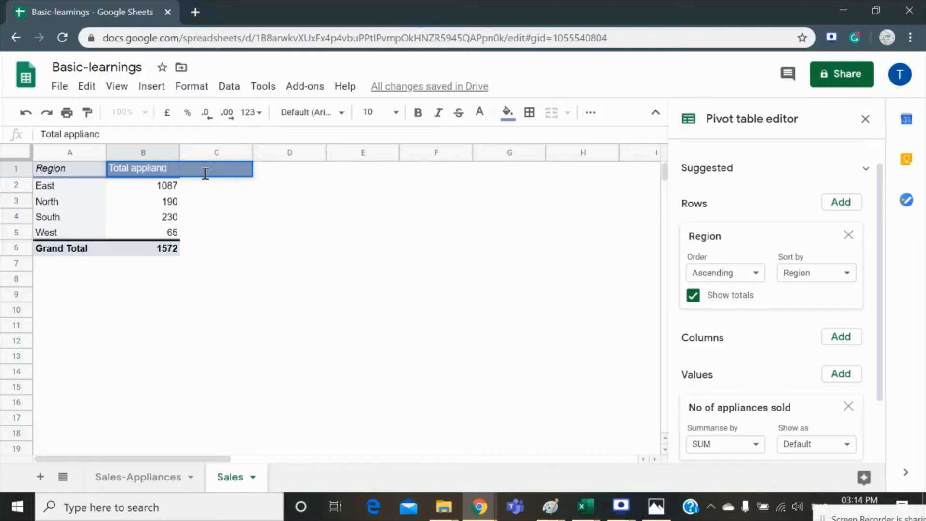
text(es Sold)
key(Return)
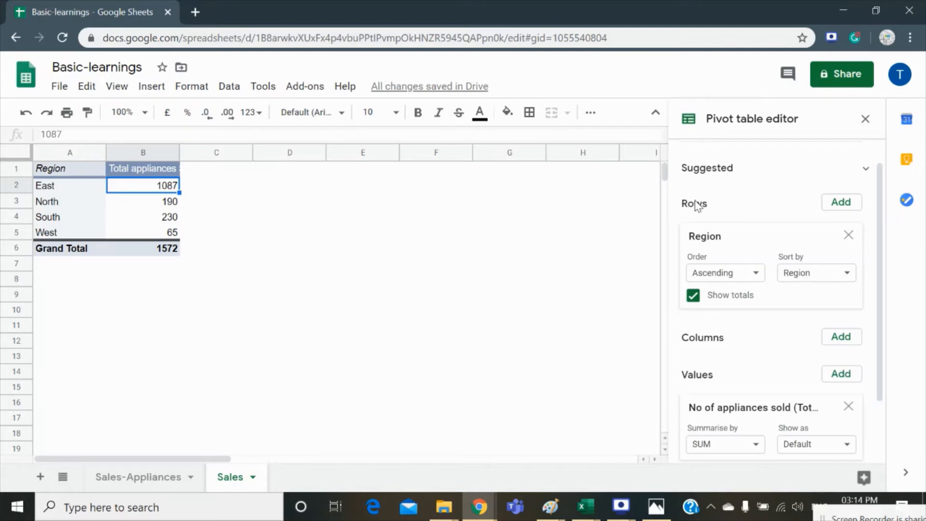
Add Appliance Type as a second row field beneath Region in the pivot table
click(843, 204)
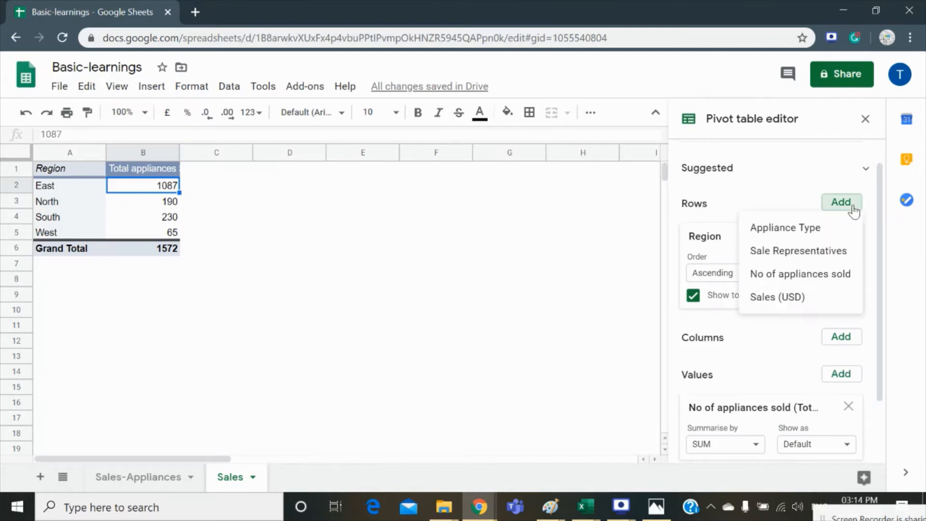
click(801, 231)
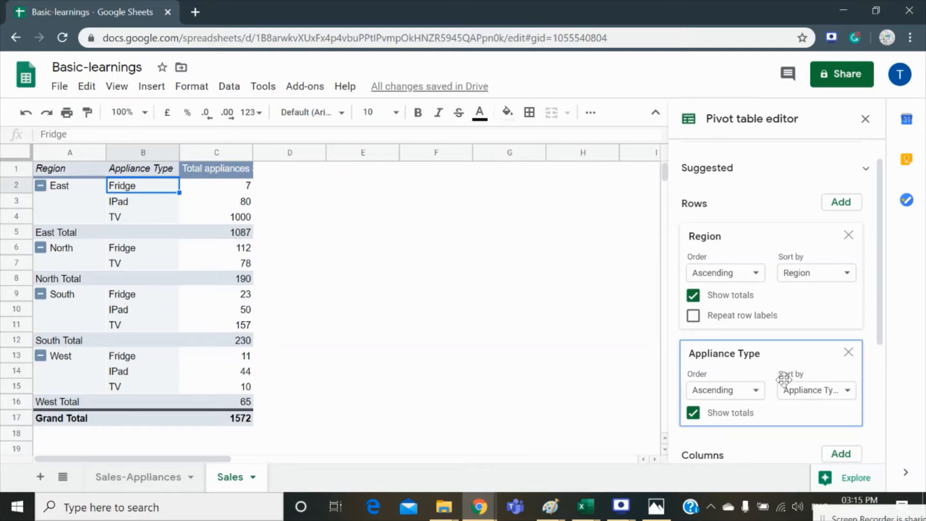
click(848, 354)
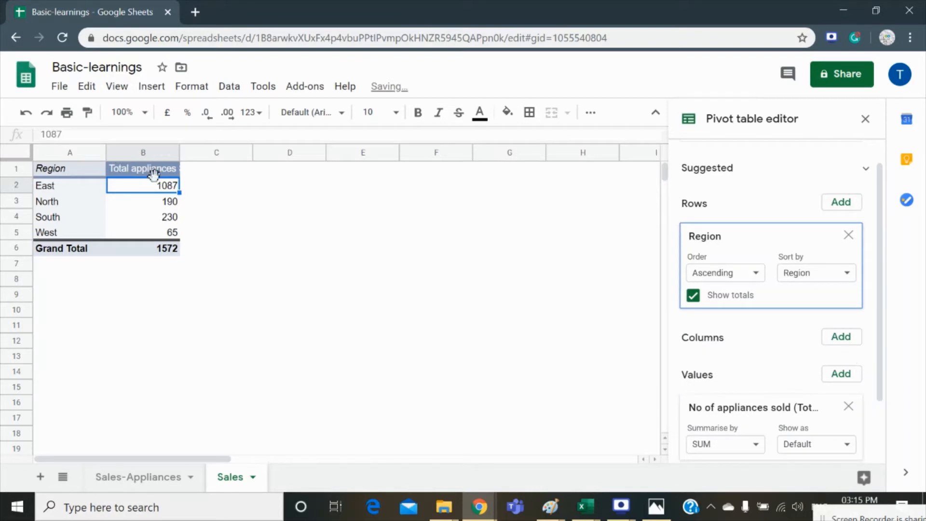
click(841, 203)
click(801, 230)
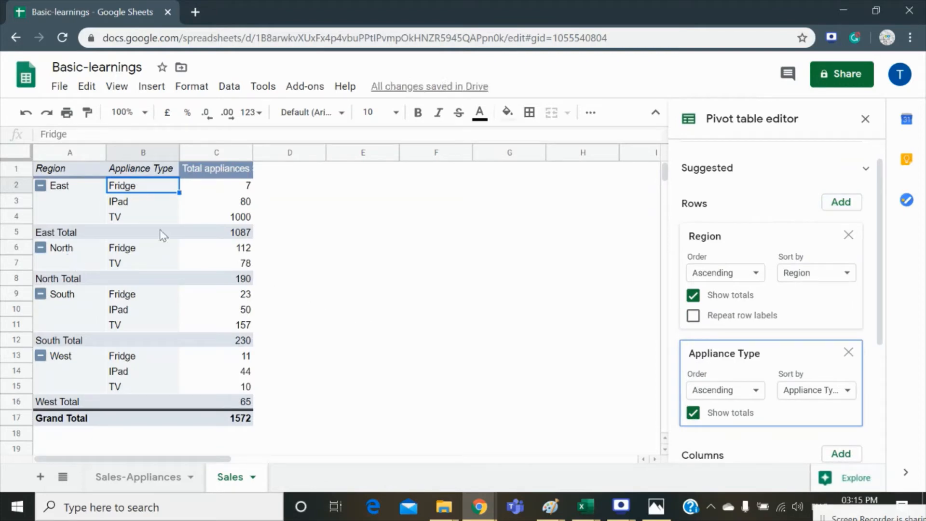
Turn off totals for the Region and Appliance Type row fields and repeat the Region row labels
click(693, 296)
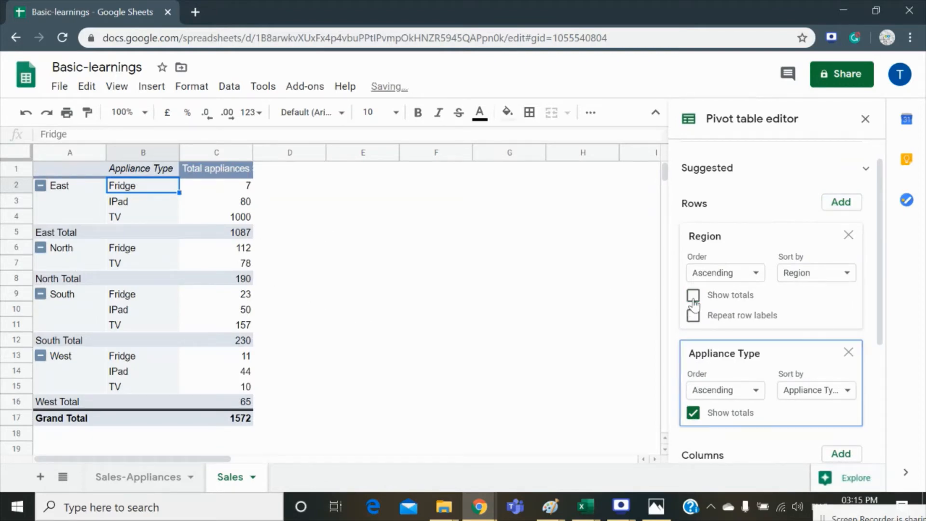
click(693, 414)
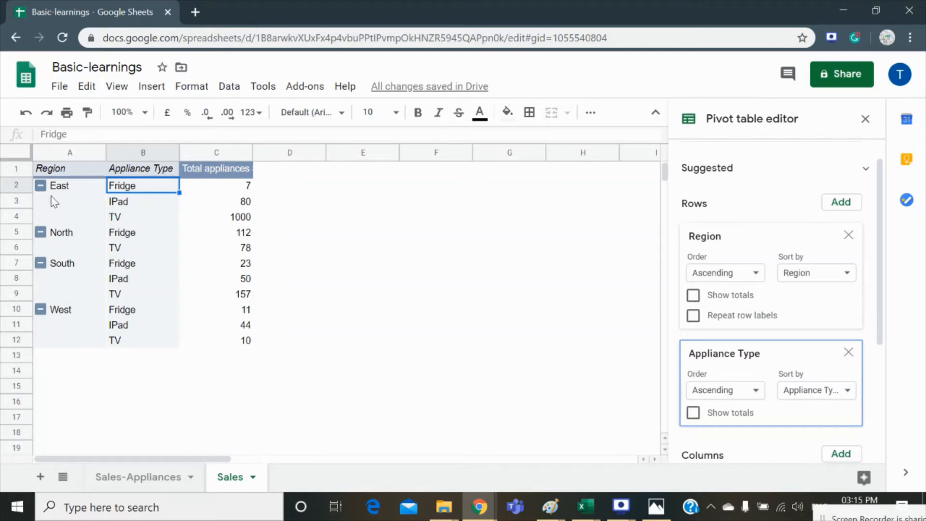
click(692, 316)
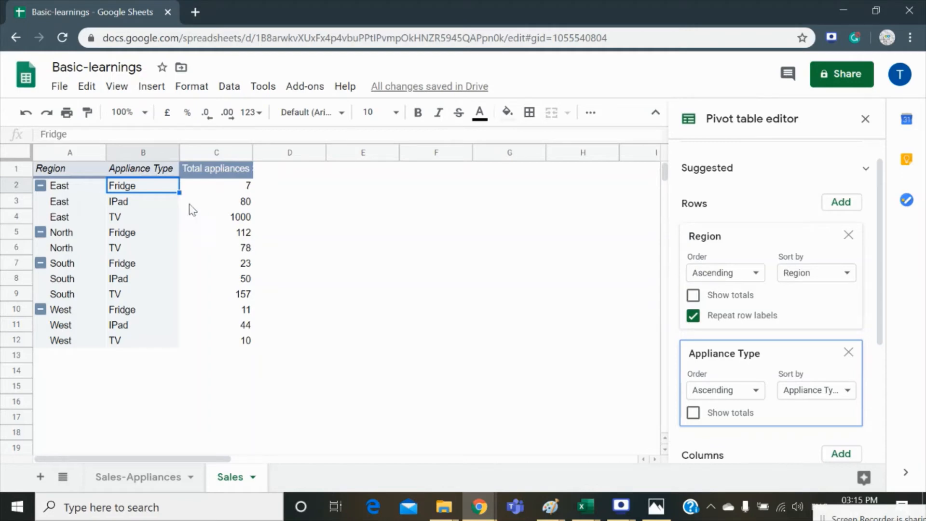
Remove the Region and Appliance Type row fields from the pivot table
drag(883, 271, 884, 270)
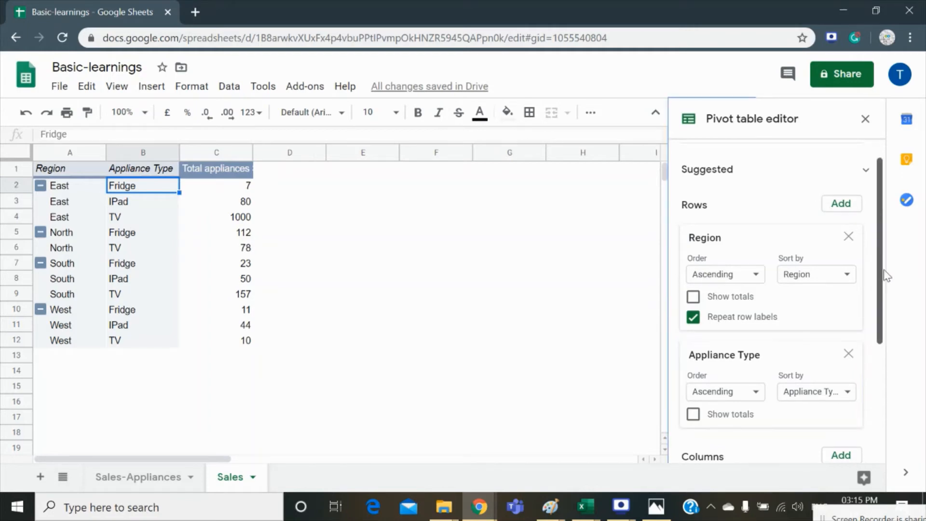
click(848, 237)
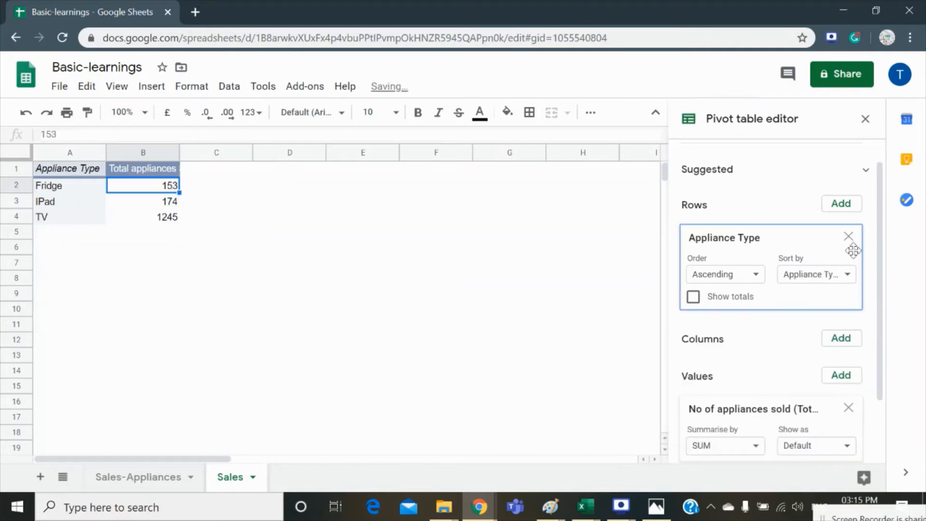
click(849, 237)
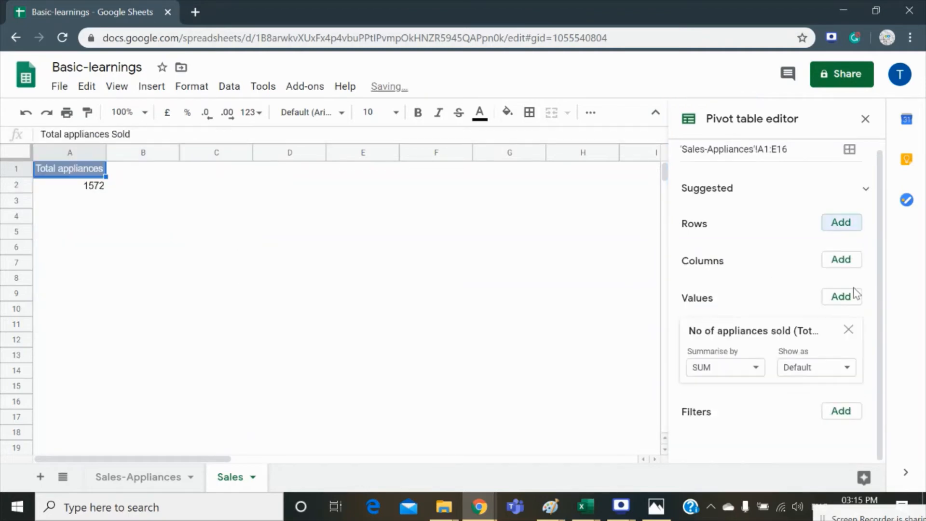
click(849, 320)
click(635, 294)
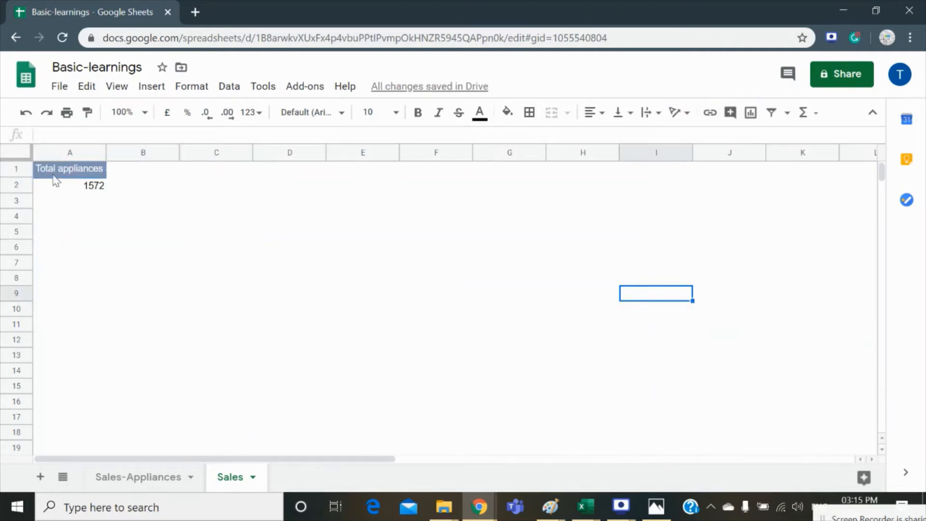
Add Appliance Type as the pivot table's only row field, keeping totals on
click(71, 187)
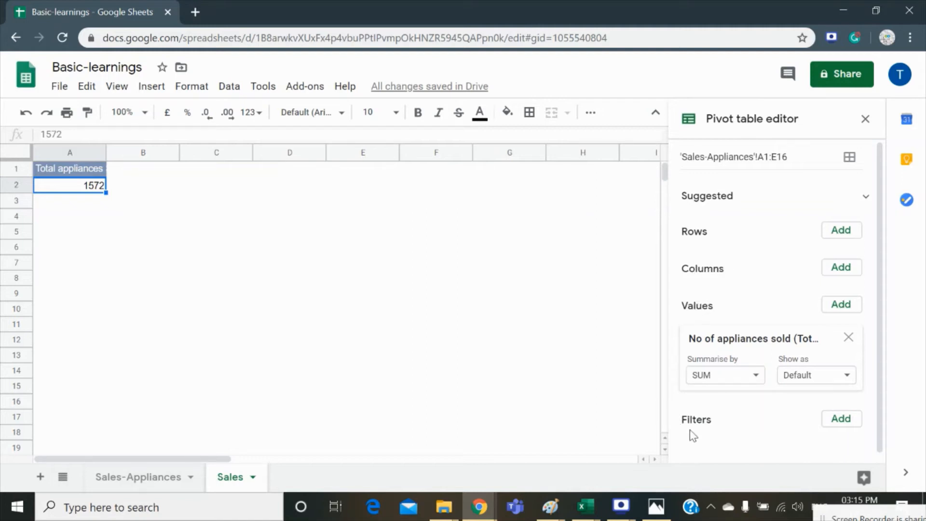
click(842, 230)
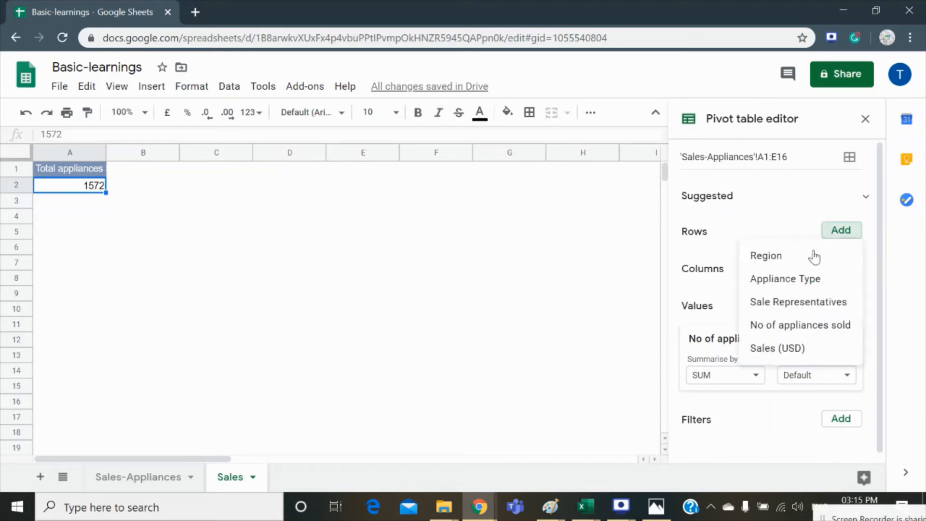
click(777, 278)
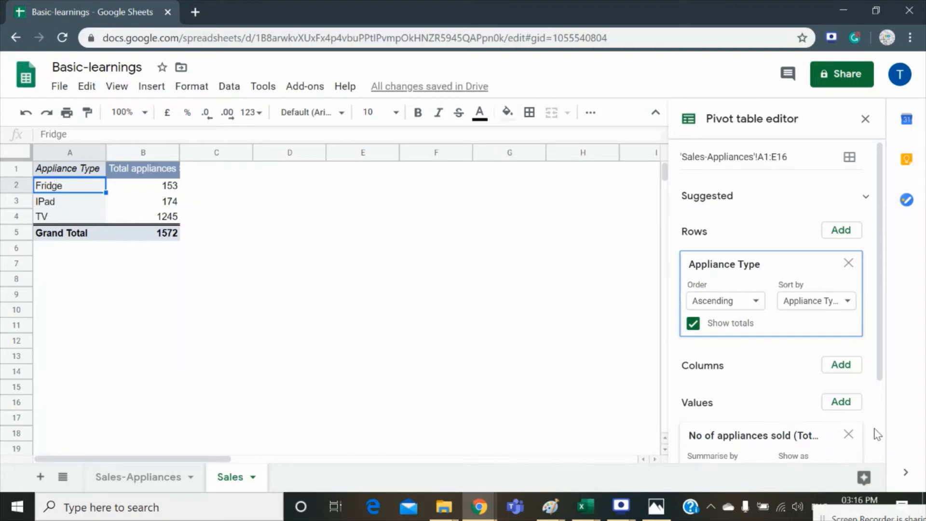
scroll(883, 400, down, 1)
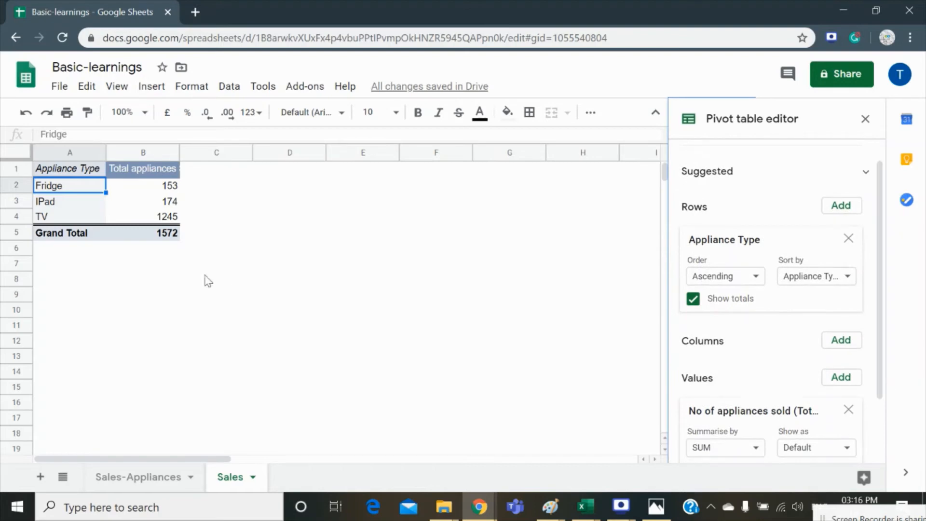
click(154, 185)
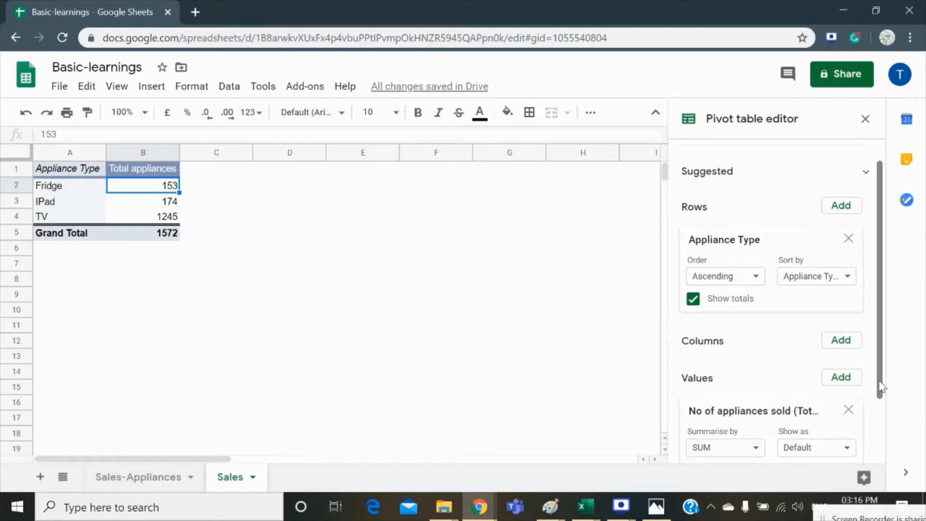
scroll(856, 400, up, 2)
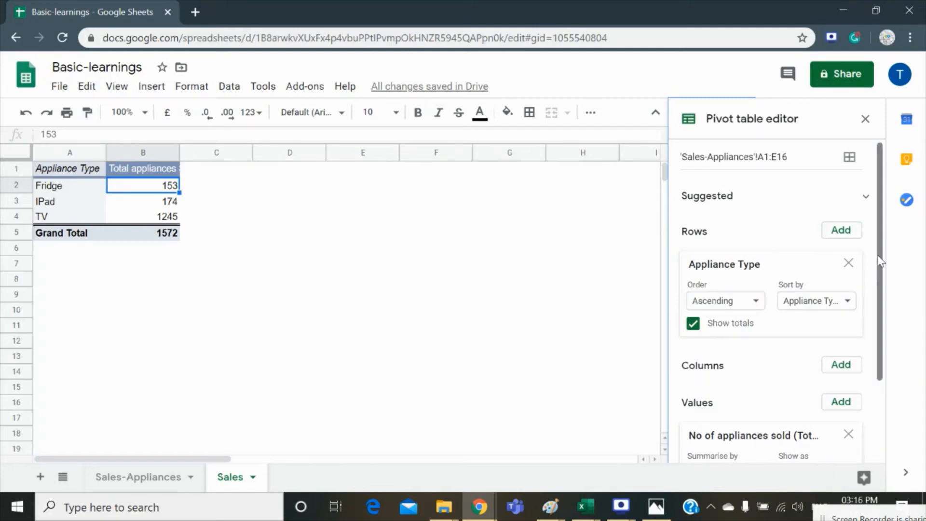
drag(880, 261, 881, 363)
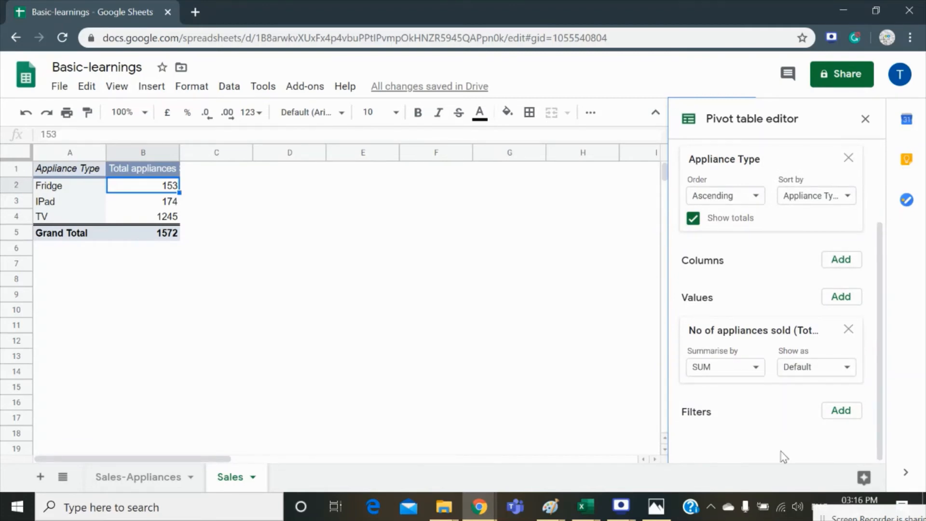
Add a Region filter to the pivot table that includes only the East region
click(842, 411)
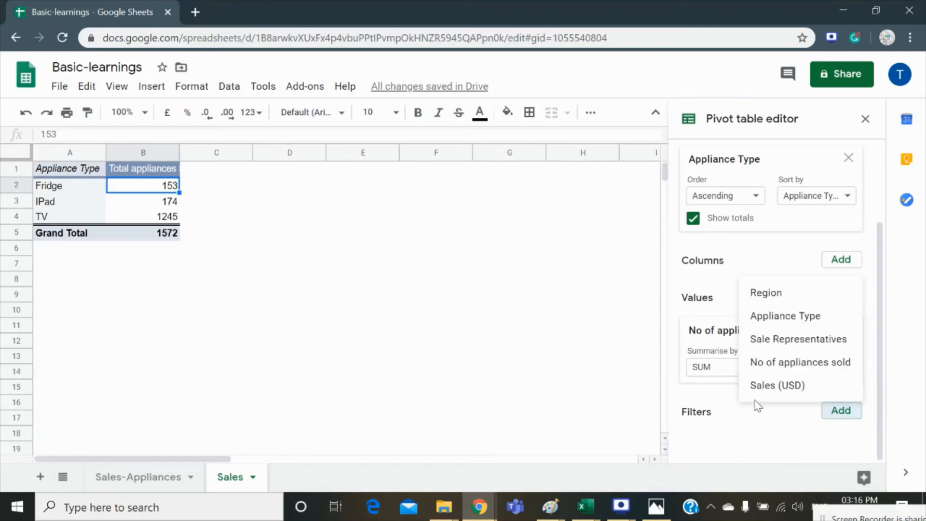
click(767, 293)
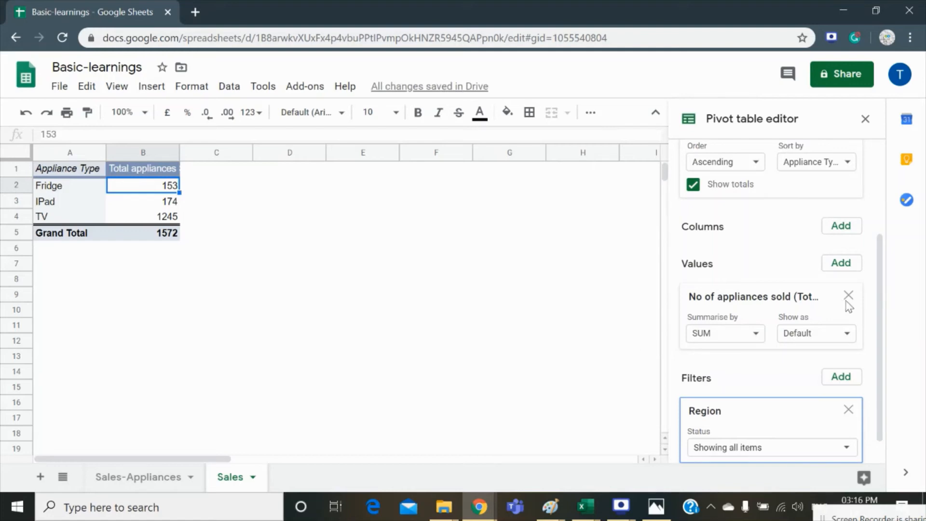
scroll(882, 333, down, 1)
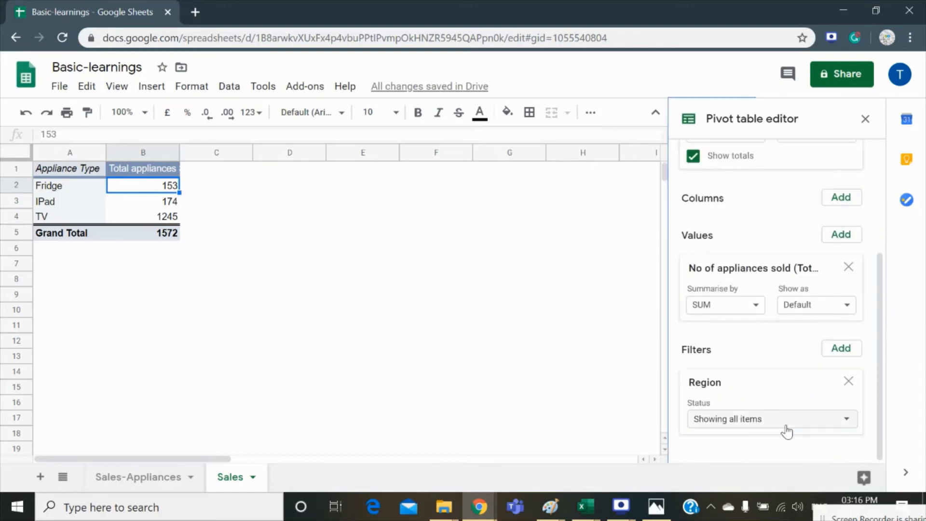
click(783, 424)
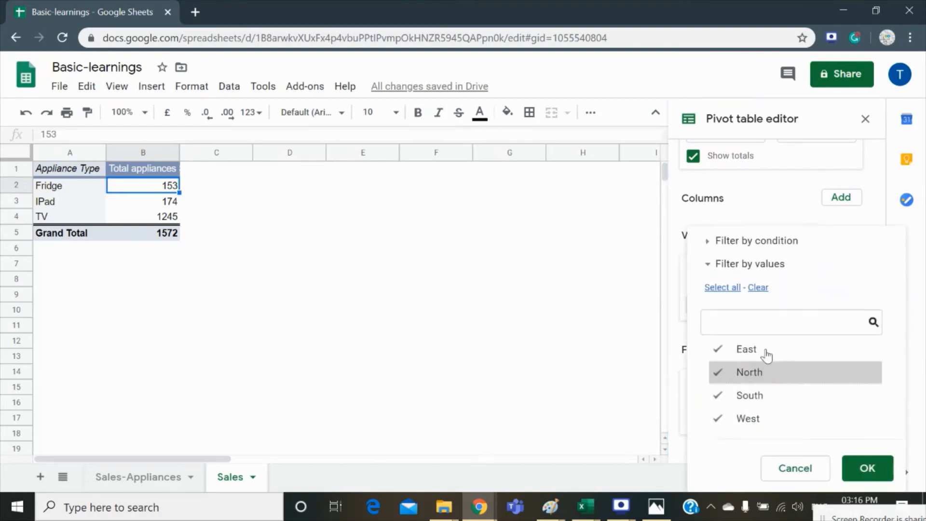
click(759, 288)
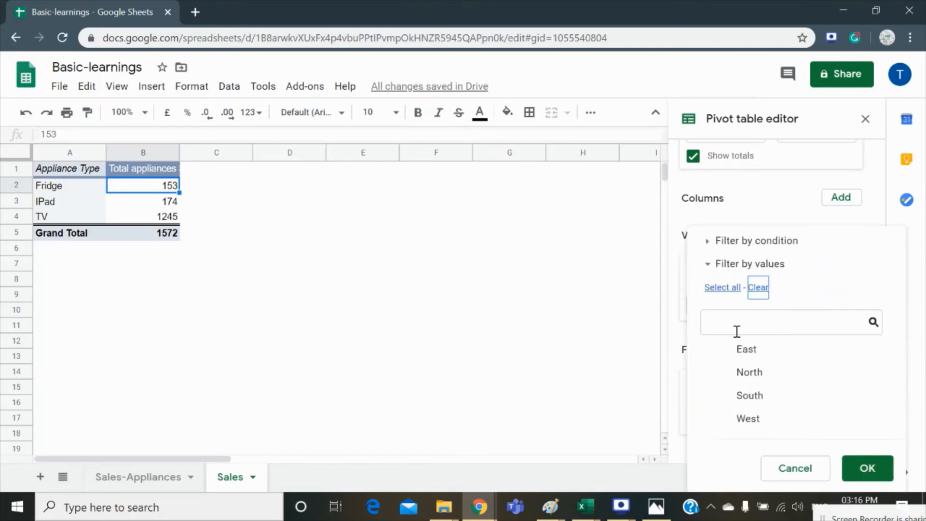
click(723, 352)
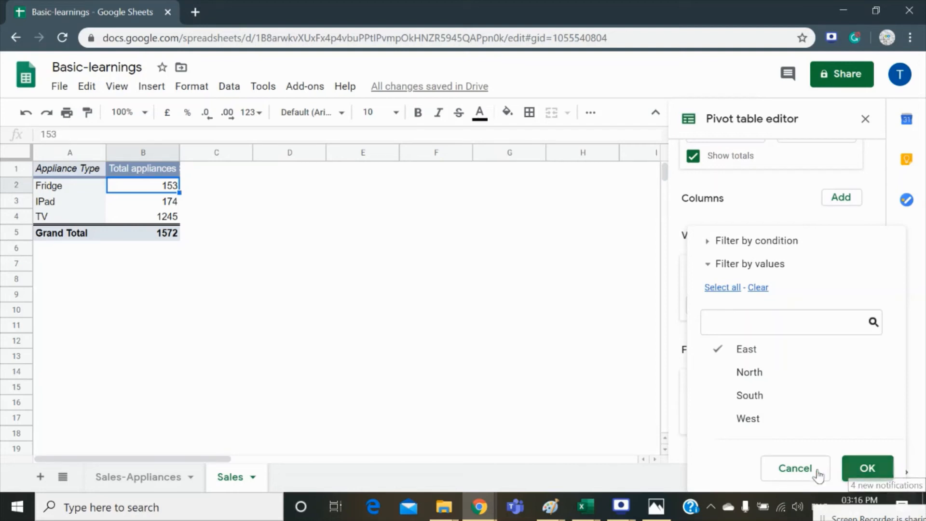
click(865, 464)
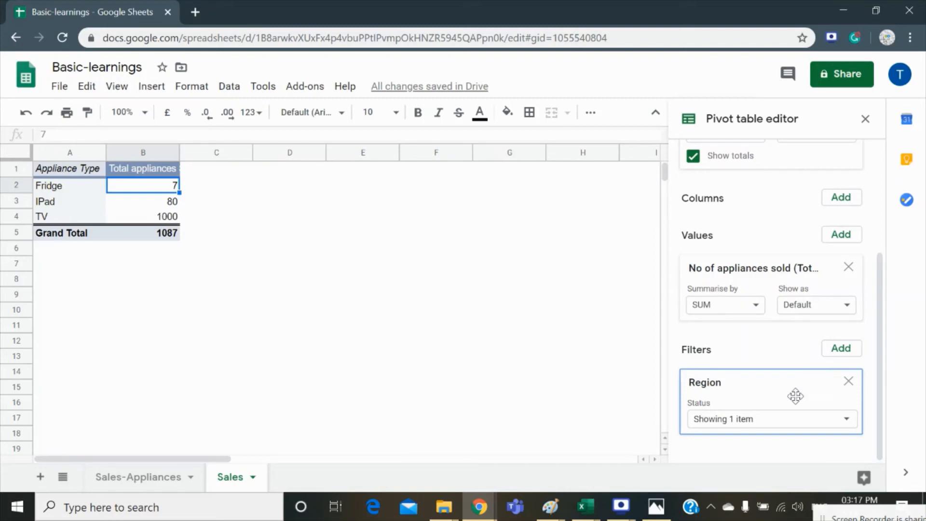
Extend the pivot table's Region filter to include North and South as well as East
click(775, 430)
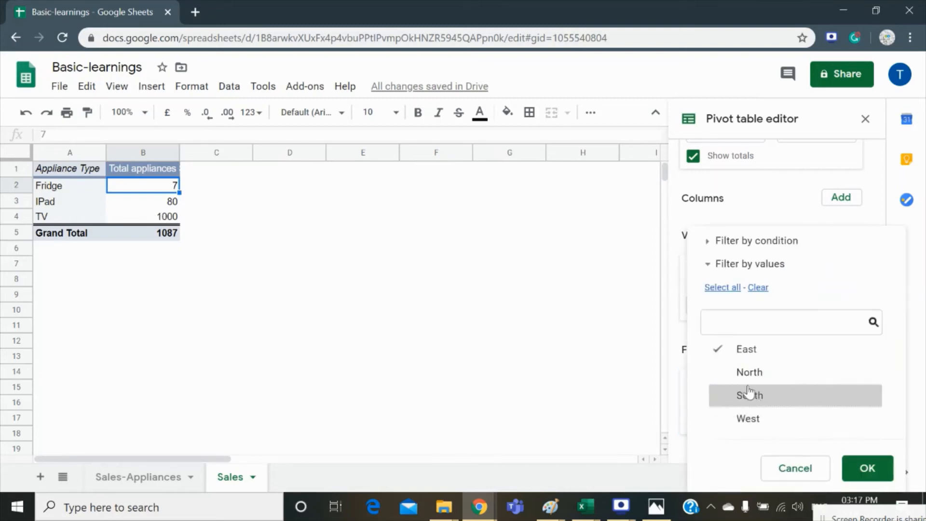
click(736, 373)
click(732, 404)
click(876, 479)
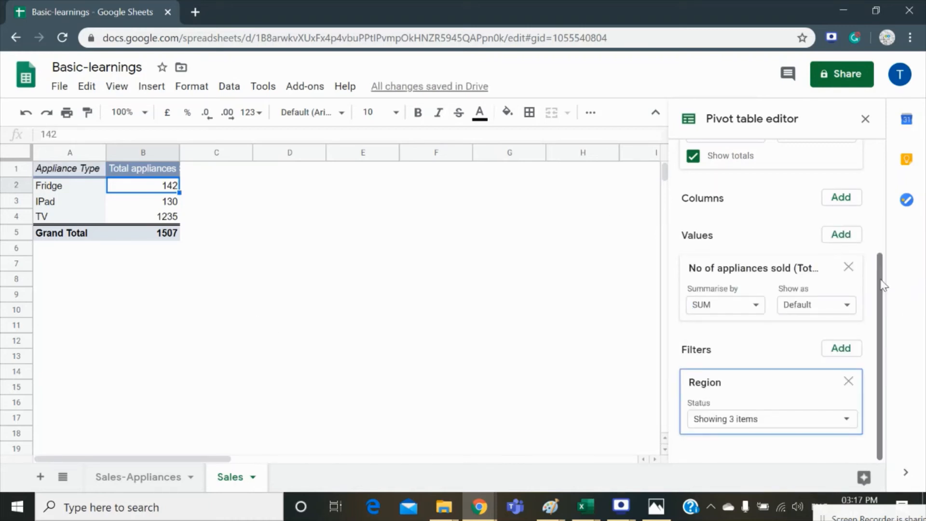
Add Region as the pivot table's column field, alongside the Appliance Type rows
drag(882, 285, 882, 205)
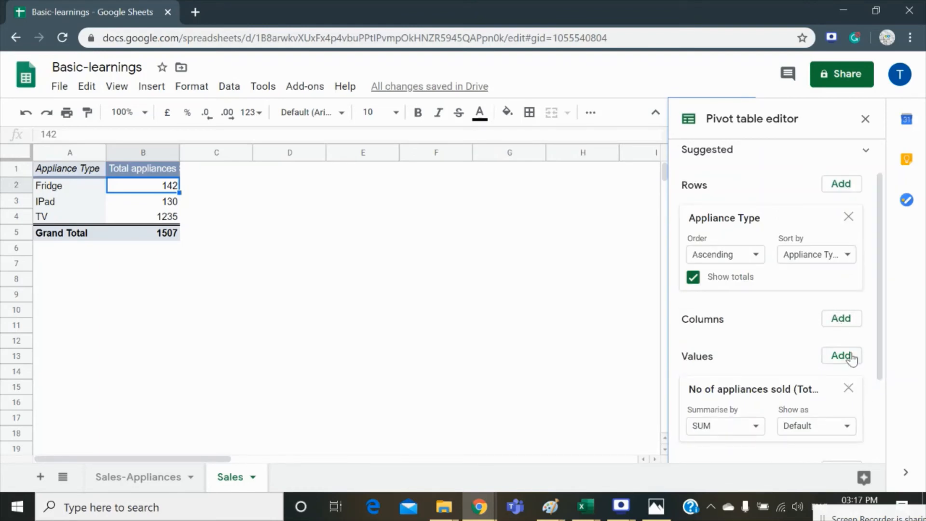
click(840, 322)
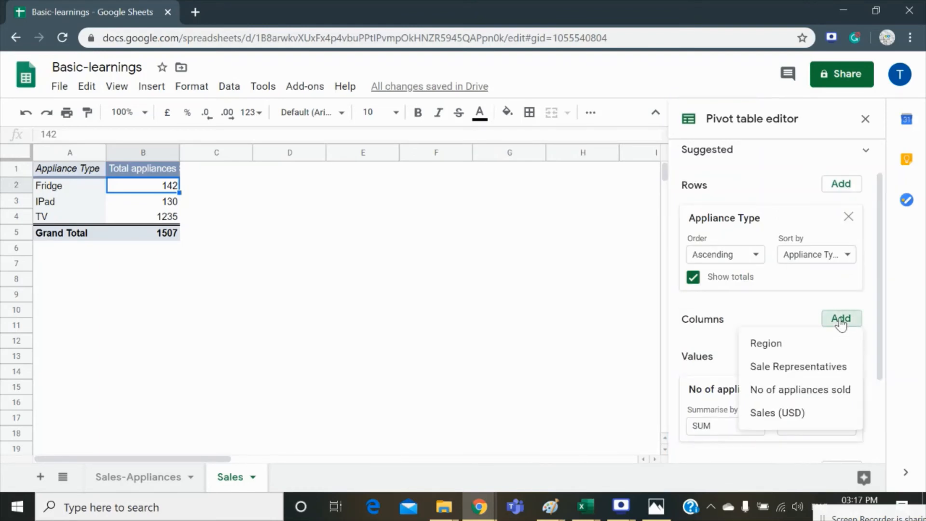
click(785, 346)
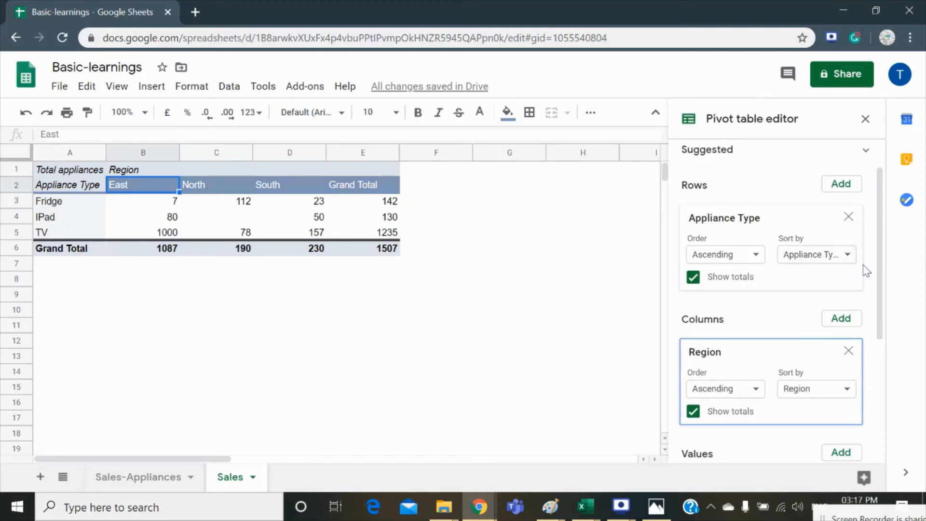
Replace the No of appliances sold value field with Sales (USD) in the pivot table
drag(884, 289, 895, 384)
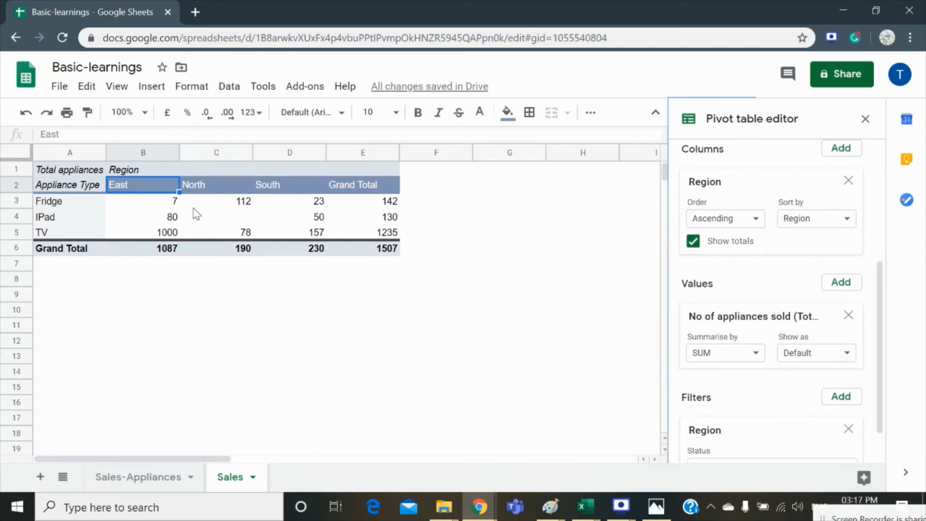
click(155, 221)
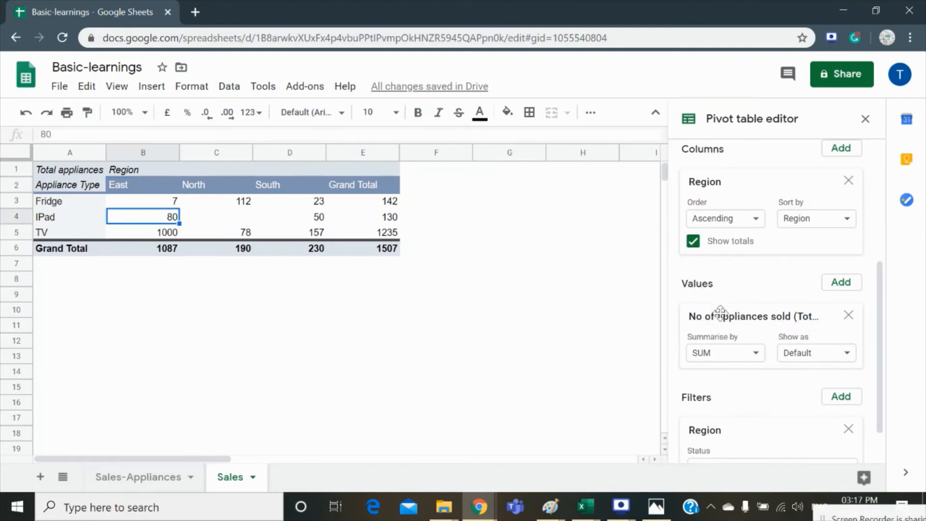
click(849, 318)
click(842, 312)
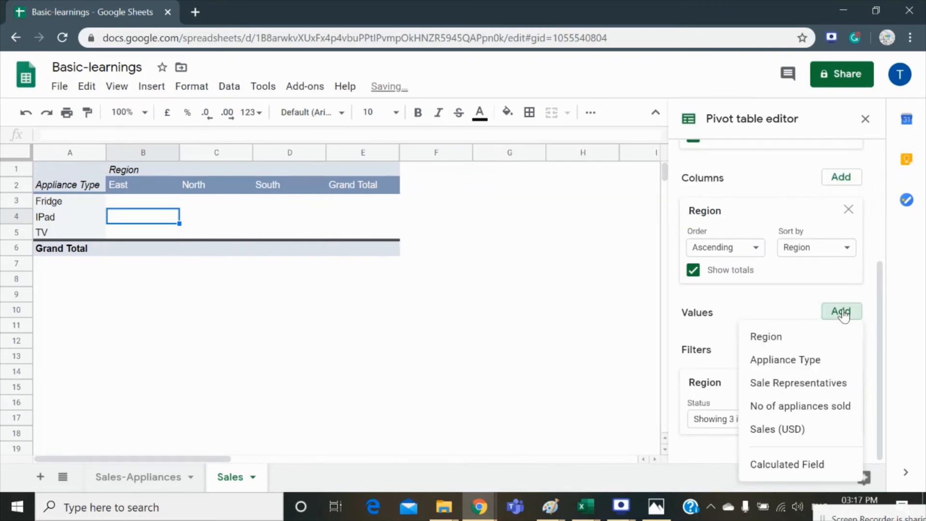
click(775, 430)
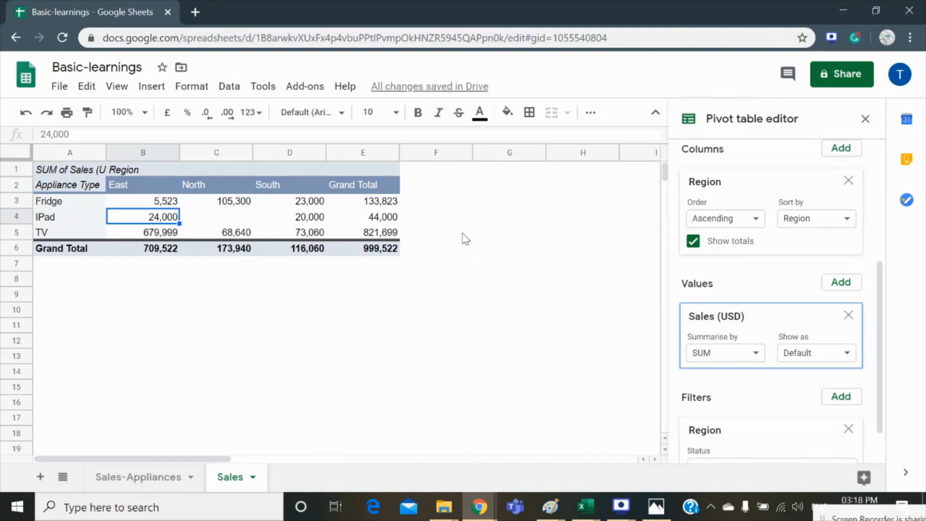
Summarise the Sales (USD) value field by AVERAGE
click(721, 354)
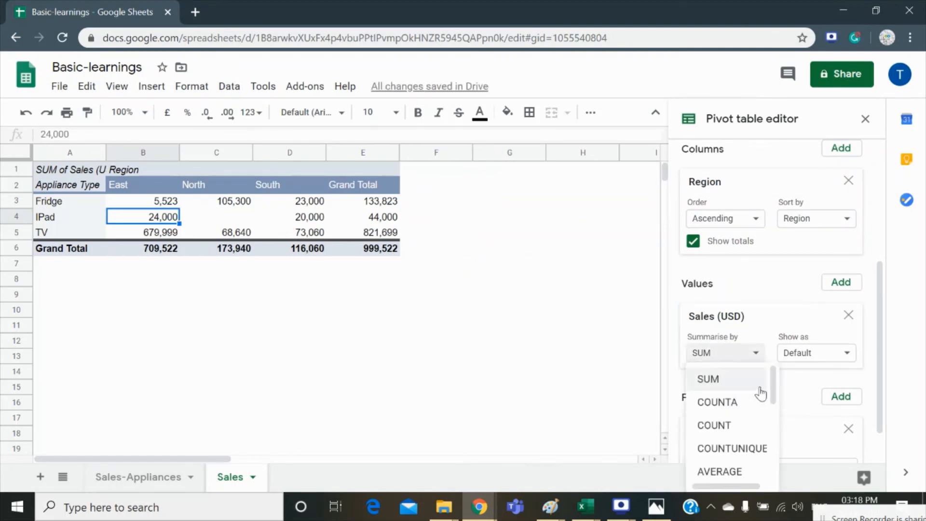
scroll(770, 392, down, 3)
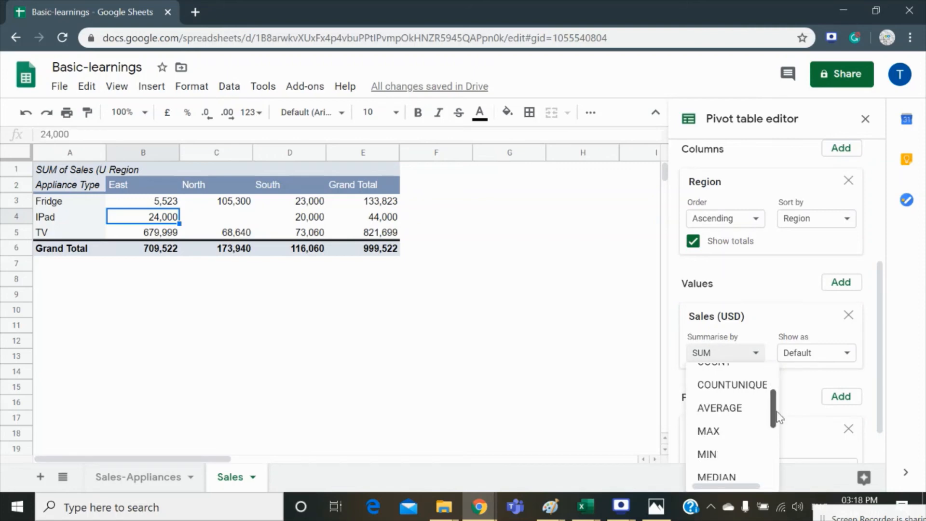
click(738, 410)
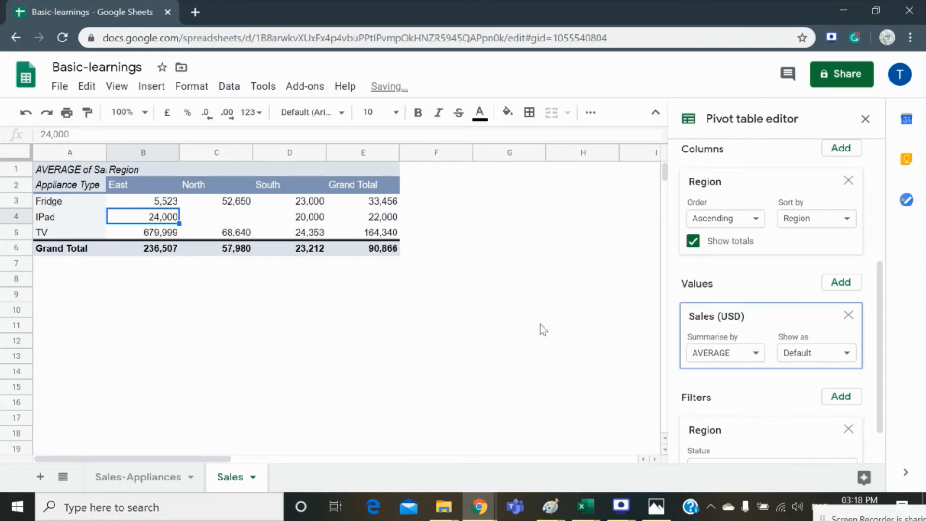
Change the Sales (USD) value field's summary function to MAX
click(756, 360)
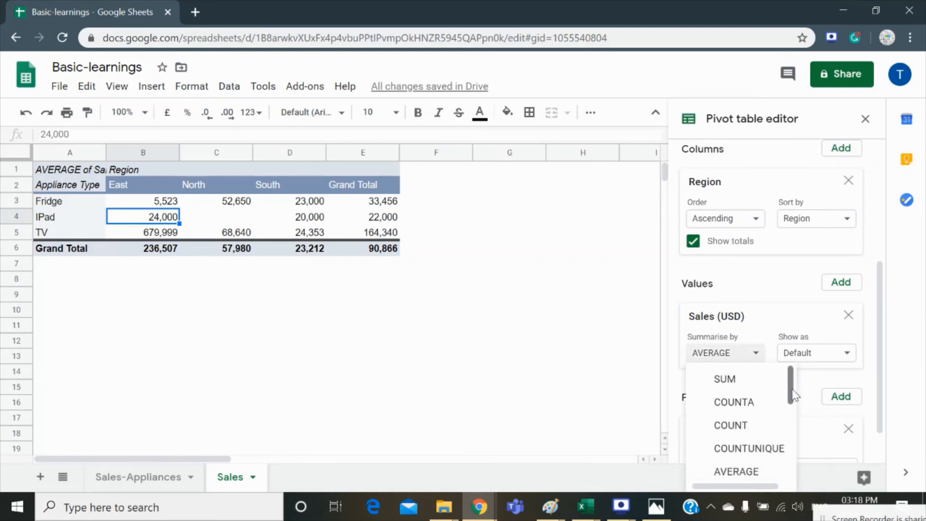
scroll(793, 394, down, 2)
click(744, 410)
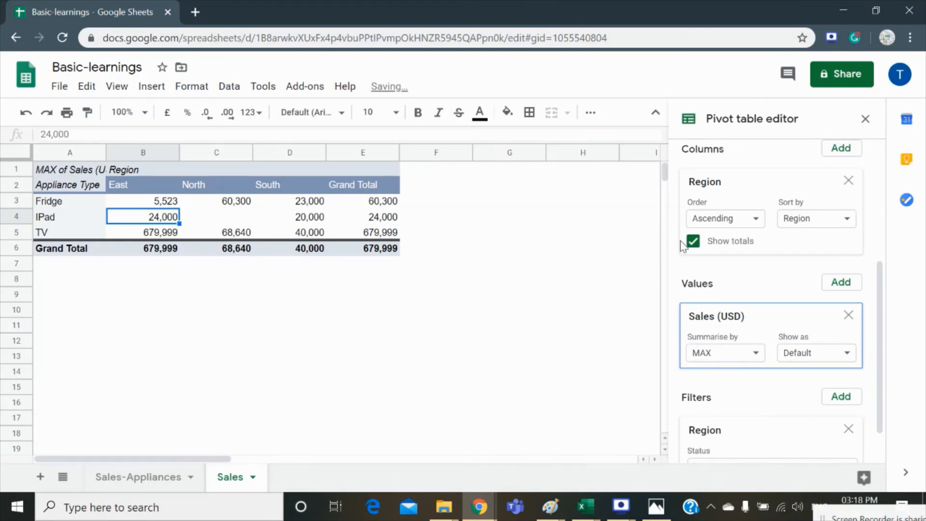
Clear the pivot table's value, filter, column and row fields, and go back to the Sales-Appliances sheet
click(849, 317)
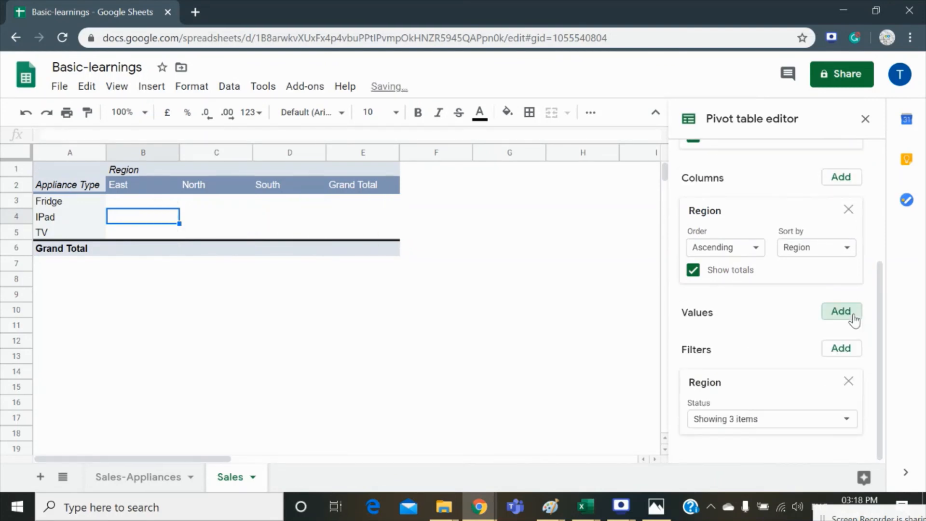
click(849, 384)
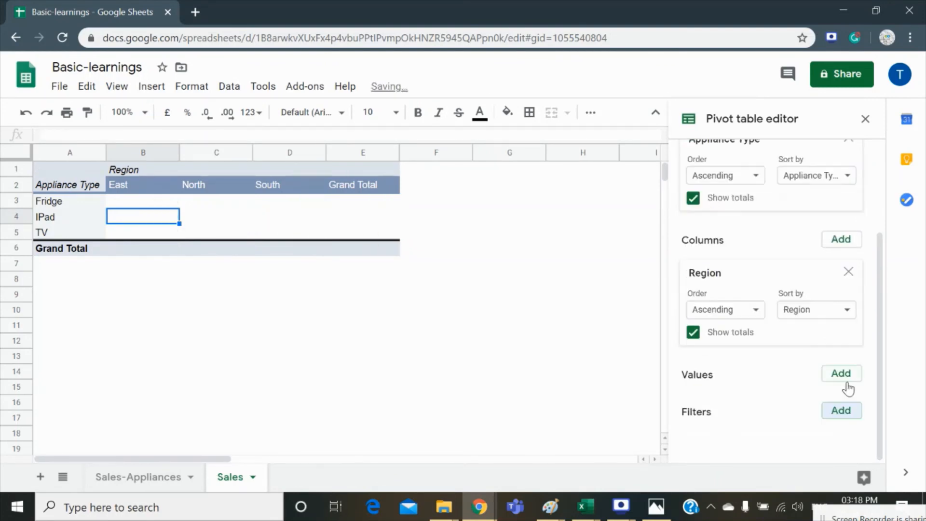
click(850, 273)
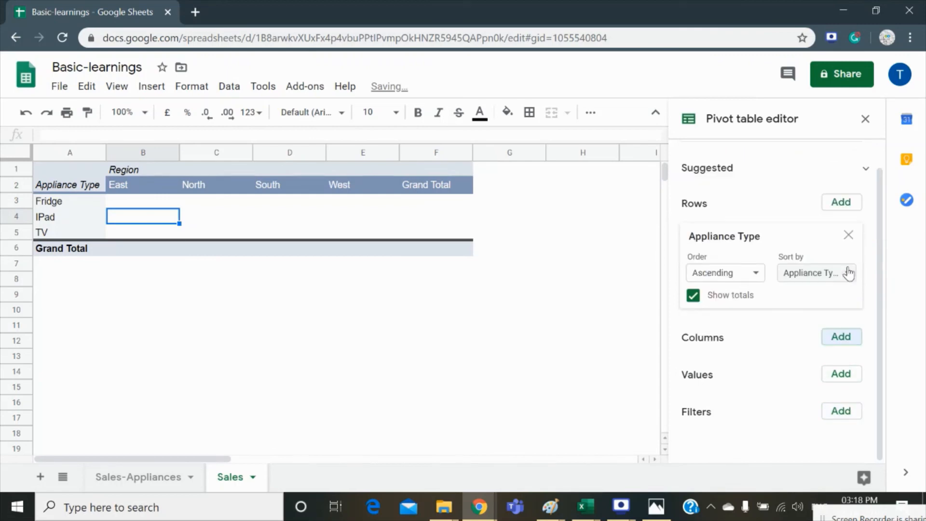
click(849, 237)
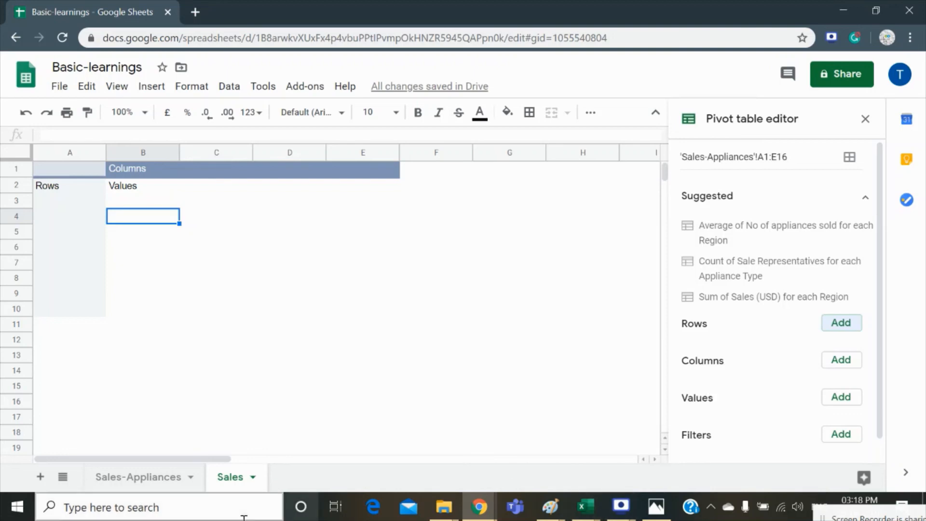
click(164, 478)
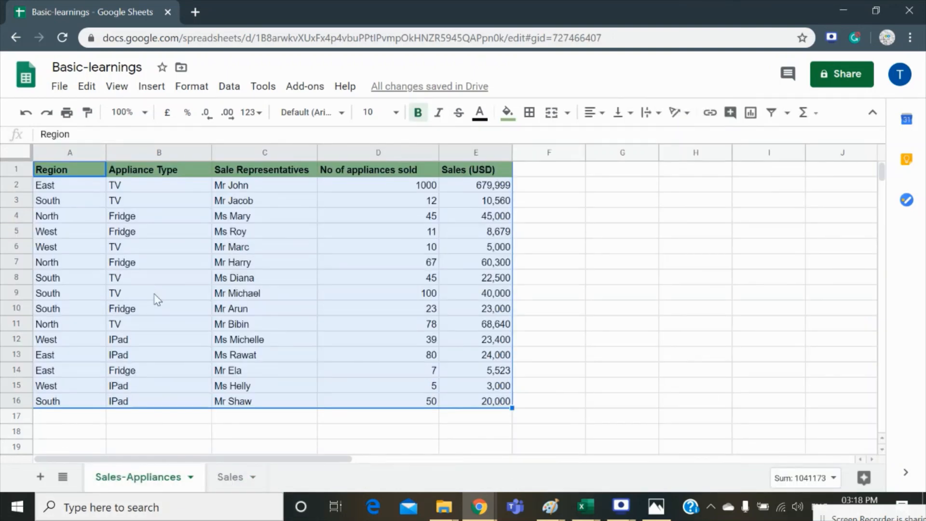